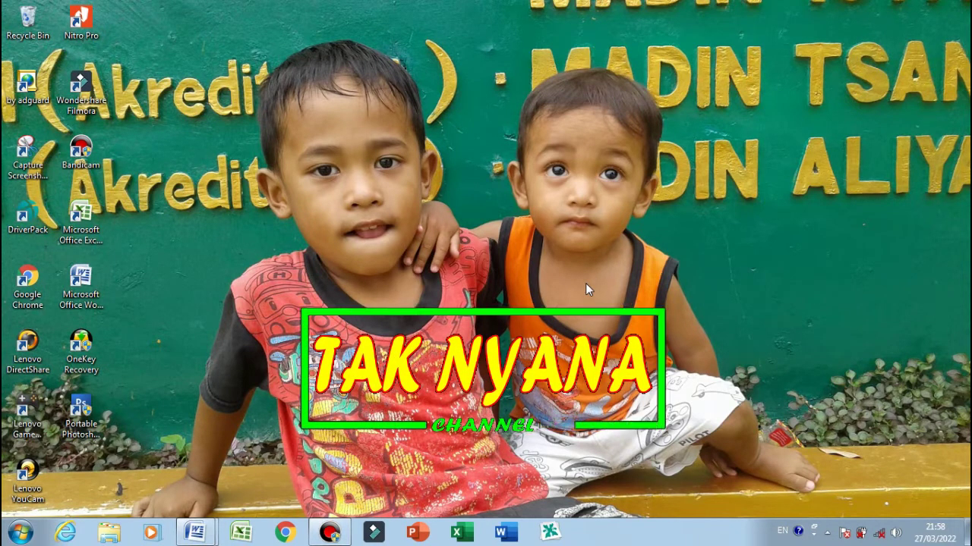
# Step: View the finished lesson plan in Document1, and switch to the unformatted Document2
pyautogui.moveTo(196, 532)
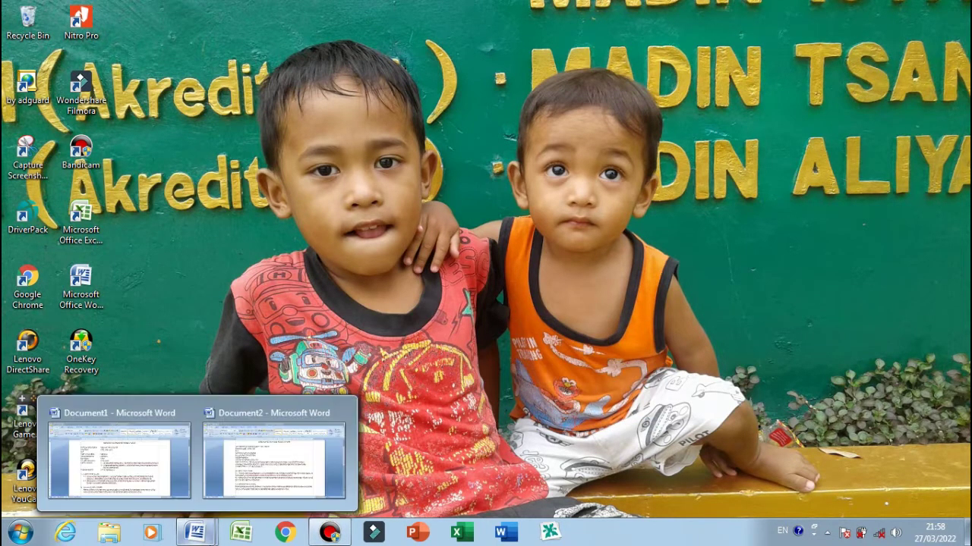
pyautogui.click(178, 457)
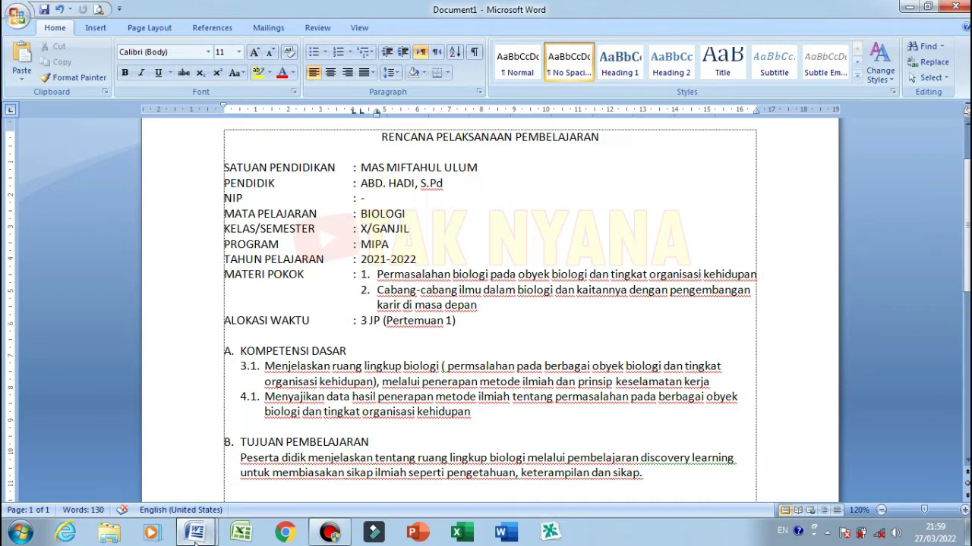
pyautogui.moveTo(195, 535)
pyautogui.click(278, 488)
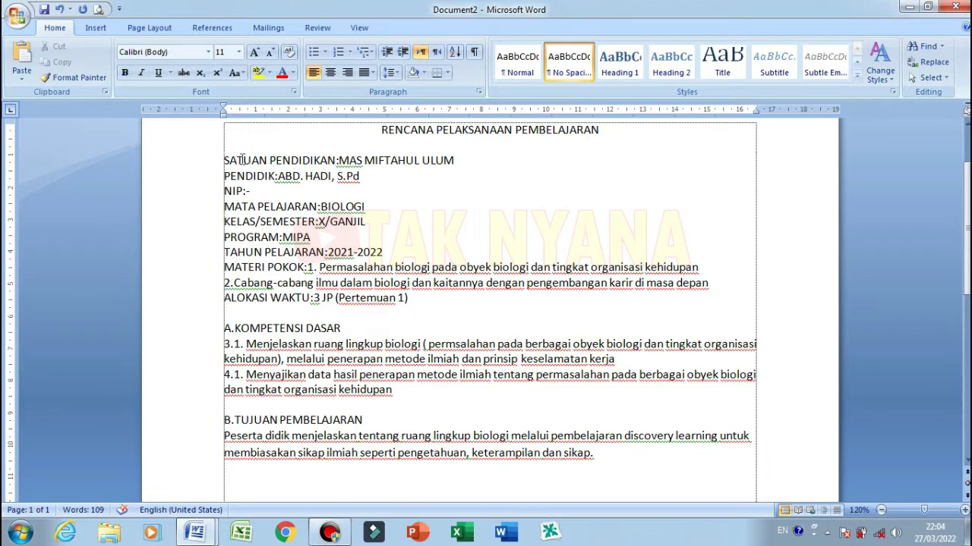
pyautogui.click(241, 160)
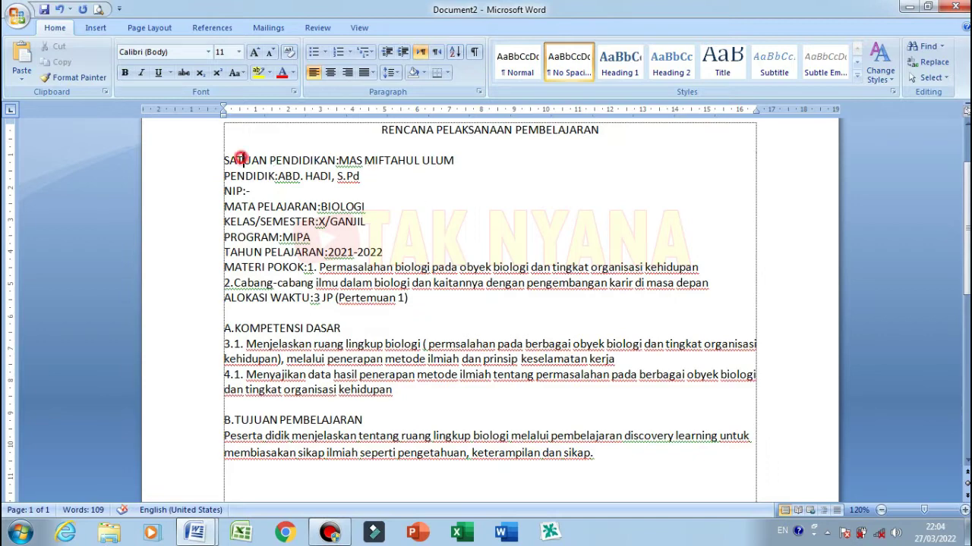
pyautogui.click(254, 297)
pyautogui.click(239, 328)
pyautogui.moveTo(239, 328); pyautogui.dragTo(254, 453)
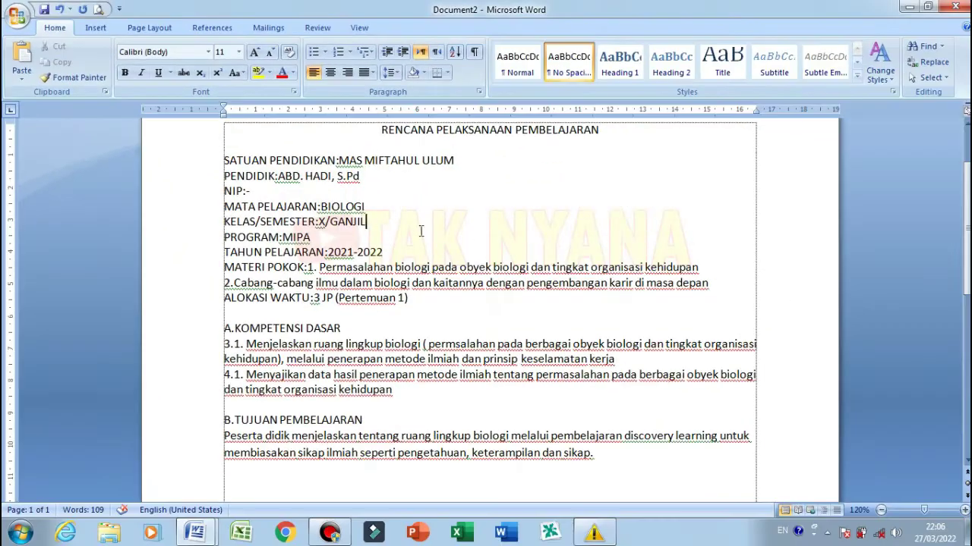
# Step: Add left tab stops at about 4, 4.25 and 5 cm to the lines from SATUAN PENDIDIKAN through ALOKASI WAKTU
pyautogui.click(224, 158)
pyautogui.moveTo(224, 158); pyautogui.dragTo(410, 304)
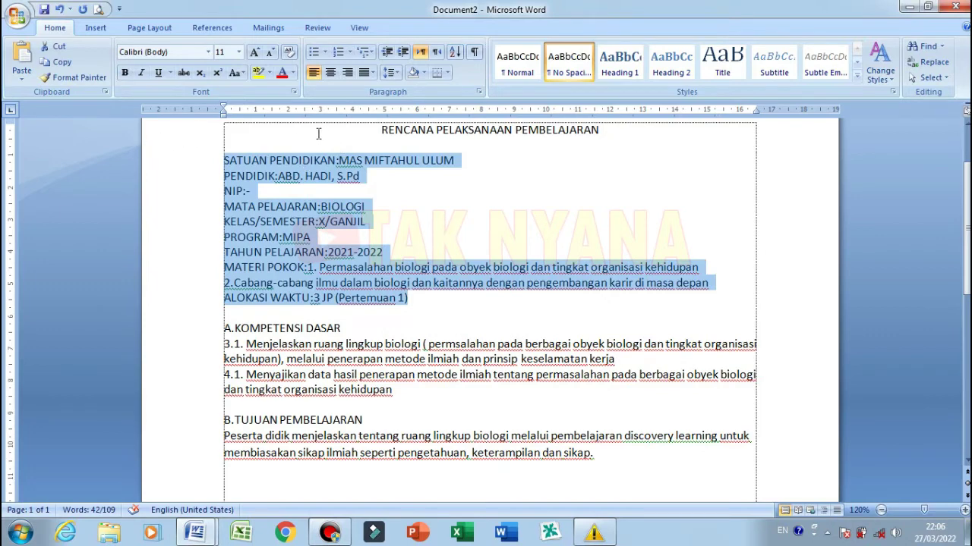
pyautogui.click(352, 111)
pyautogui.click(361, 112)
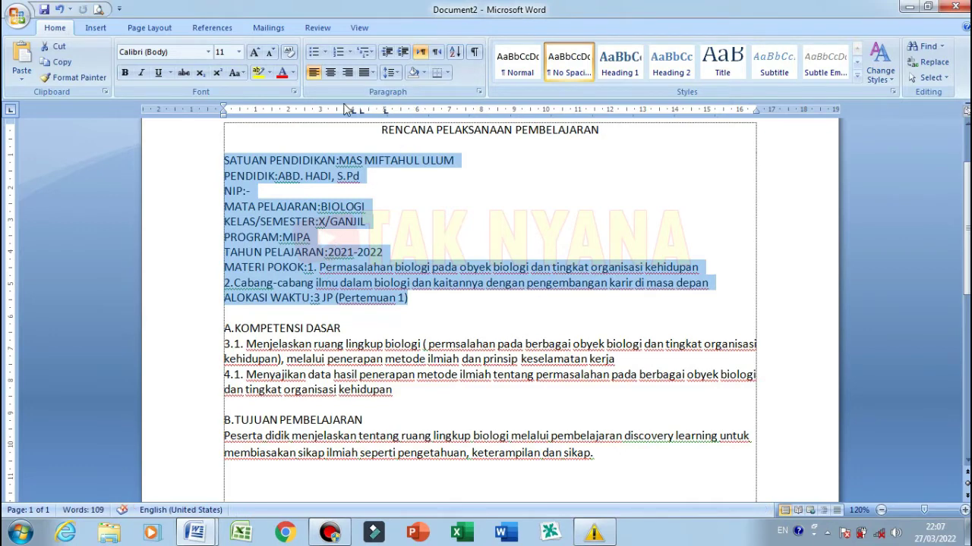
pyautogui.click(377, 214)
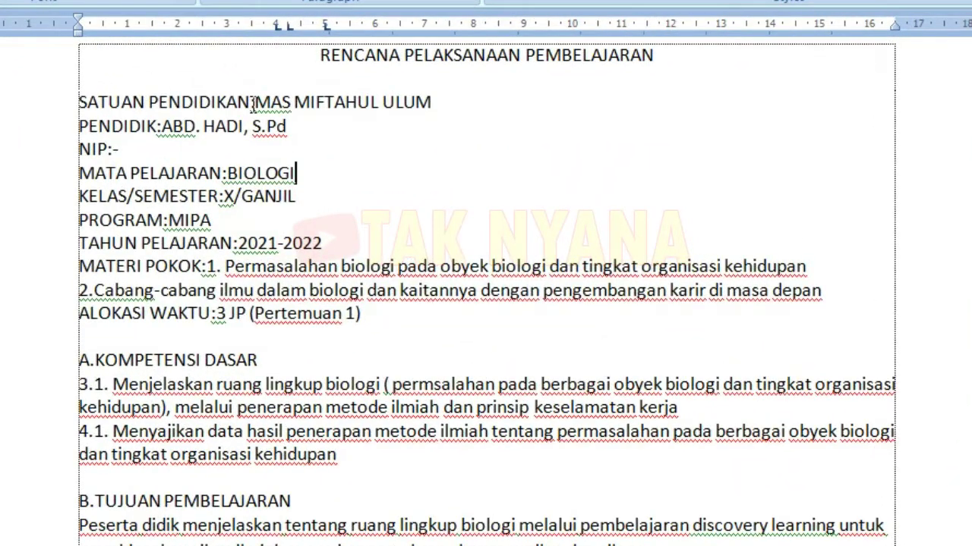
# Step: Align the colons and values of the SATUAN PENDIDIKAN, PENDIDIK and NIP lines with the first two tab stops
pyautogui.click(251, 102)
pyautogui.press('Tab')
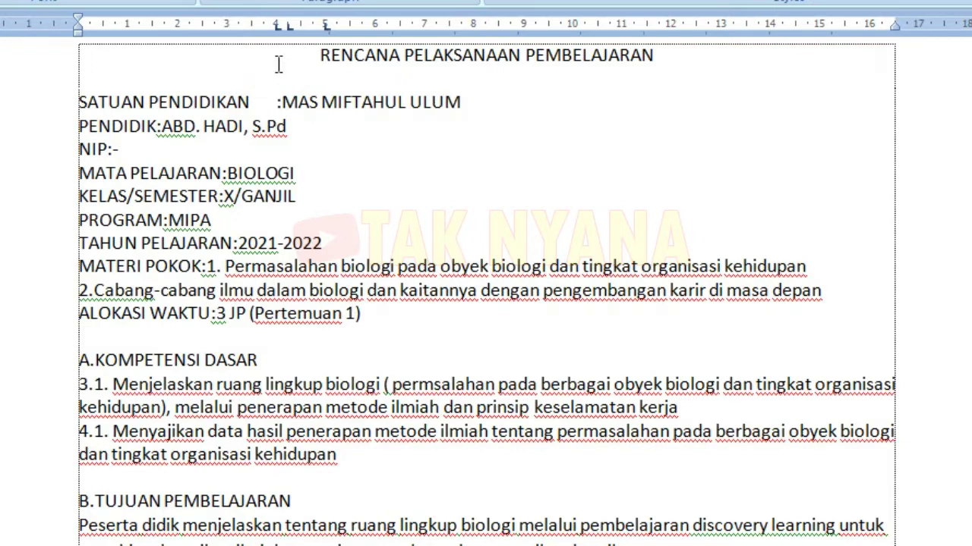
pyautogui.click(288, 24)
pyautogui.press('Tab')
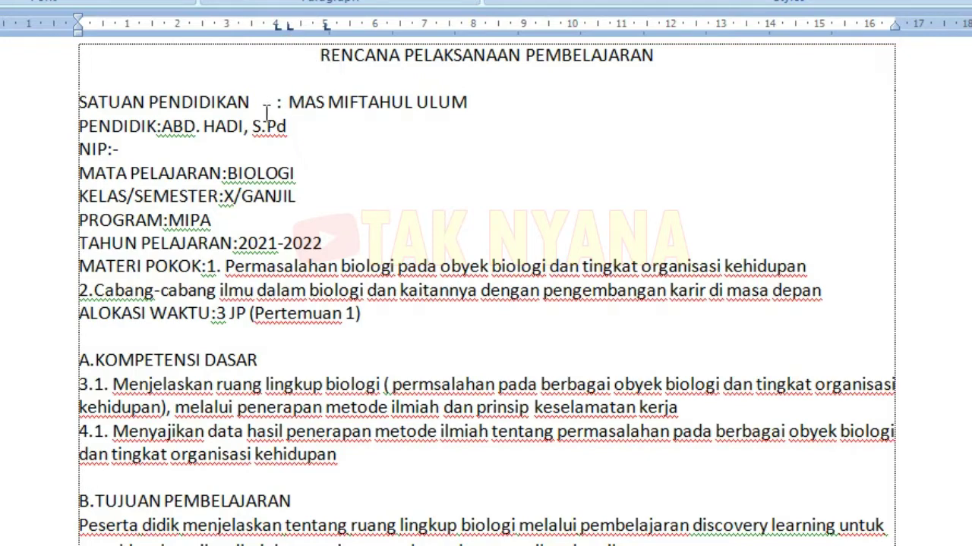
pyautogui.click(160, 126)
pyautogui.press('Tab')
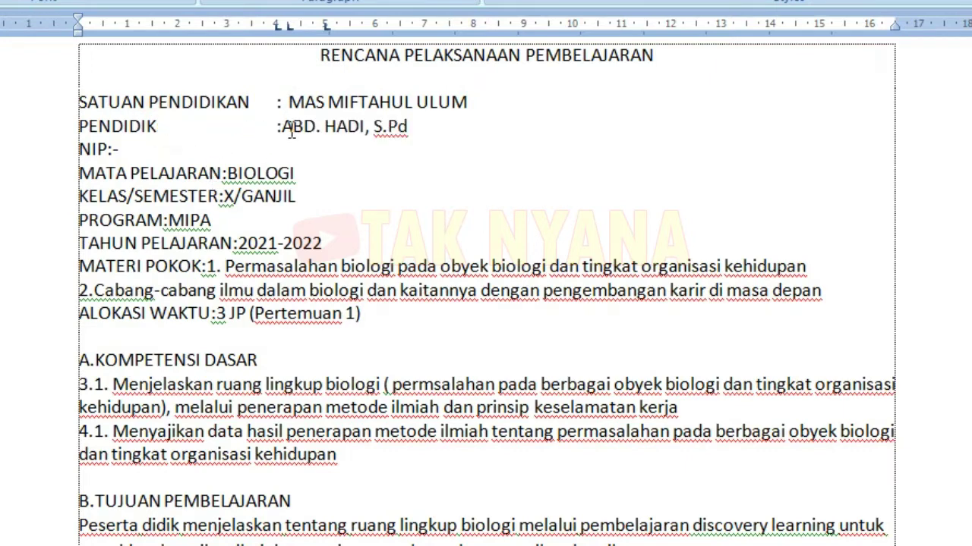
pyautogui.click(281, 126)
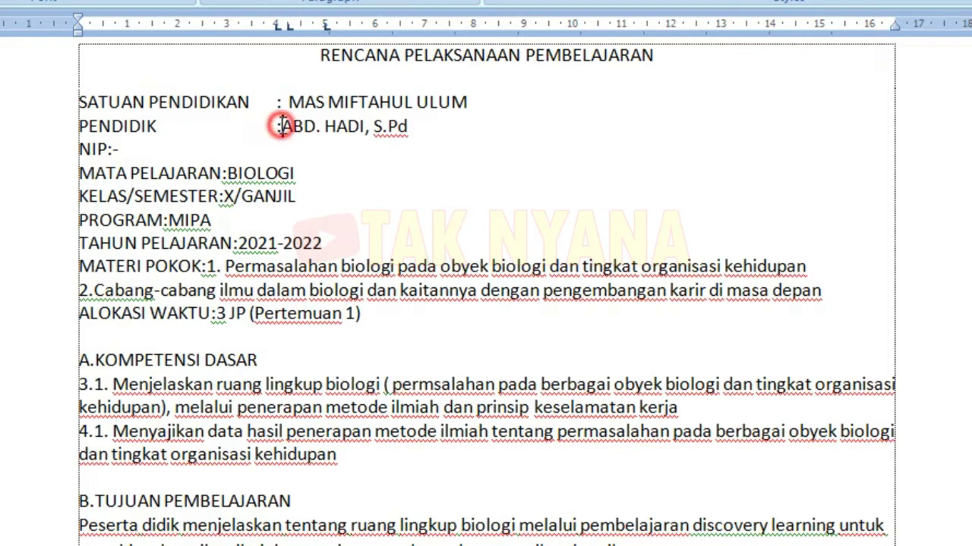
pyautogui.click(108, 148)
pyautogui.press('Tab')
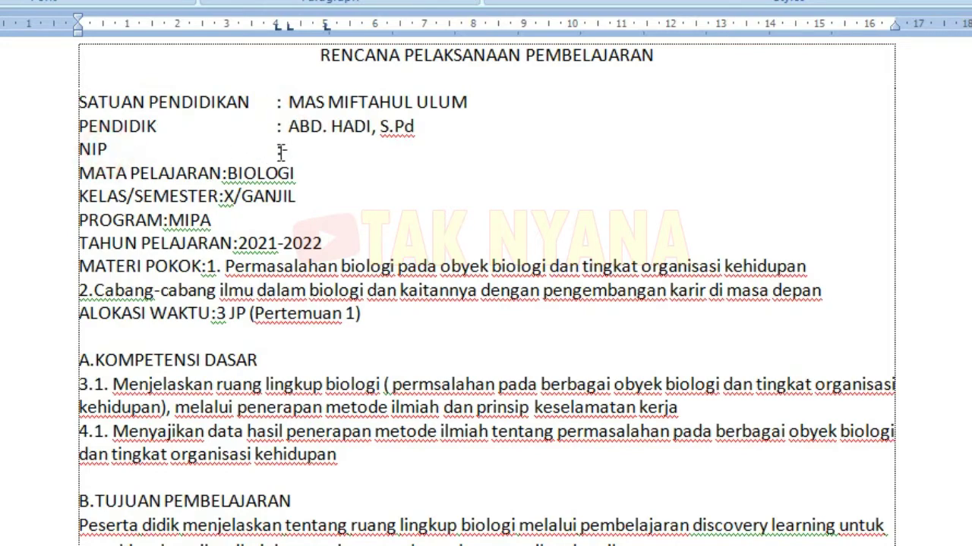
pyautogui.click(280, 150)
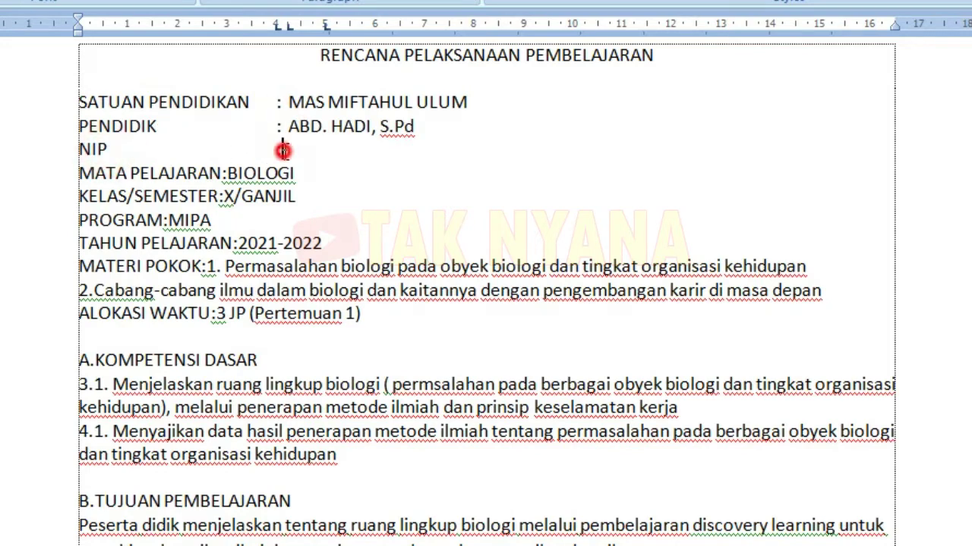
# Step: Align the colons and values of the MATA PELAJARAN and KELAS/SEMESTER lines with the first two tab stops
pyautogui.click(221, 173)
pyautogui.press('Tab')
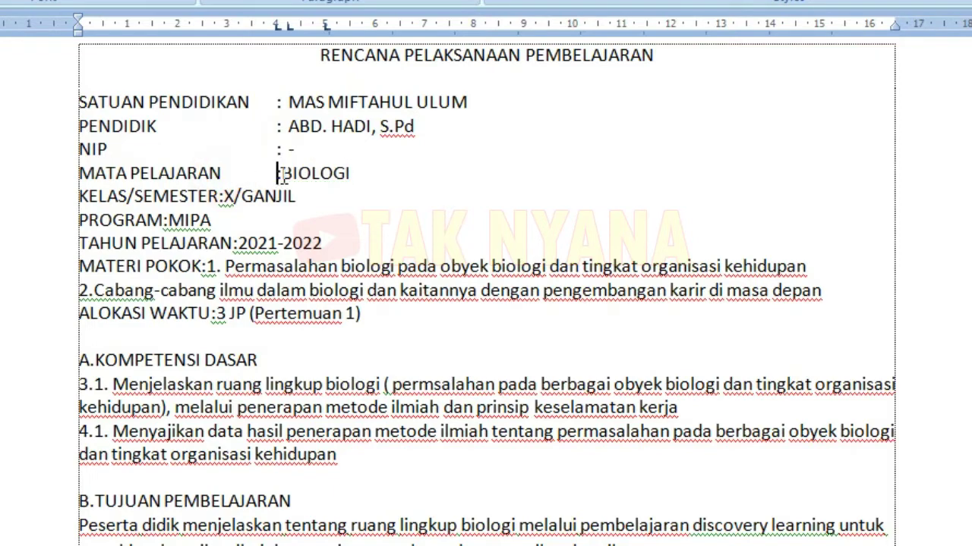
pyautogui.click(282, 173)
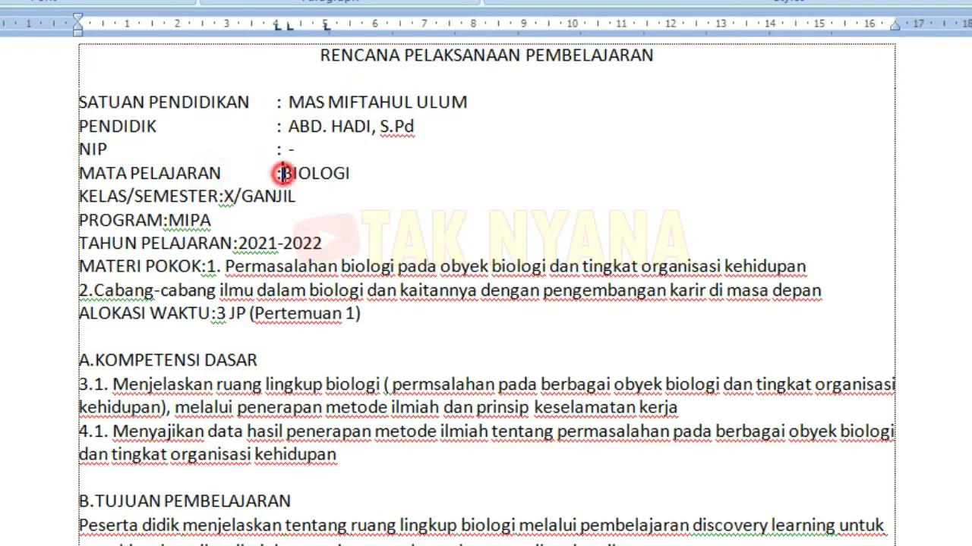
pyautogui.click(213, 196)
pyautogui.click(218, 196)
pyautogui.press('Tab')
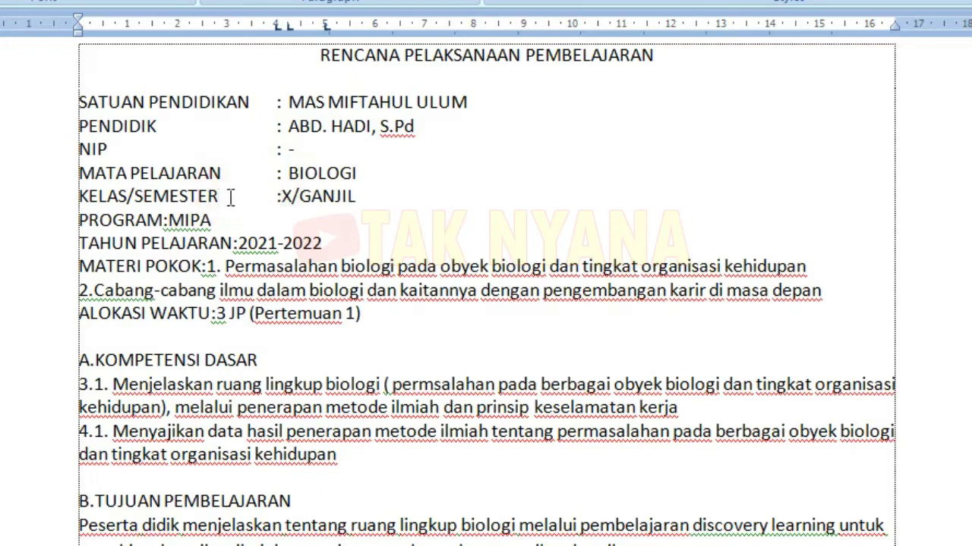
pyautogui.click(282, 196)
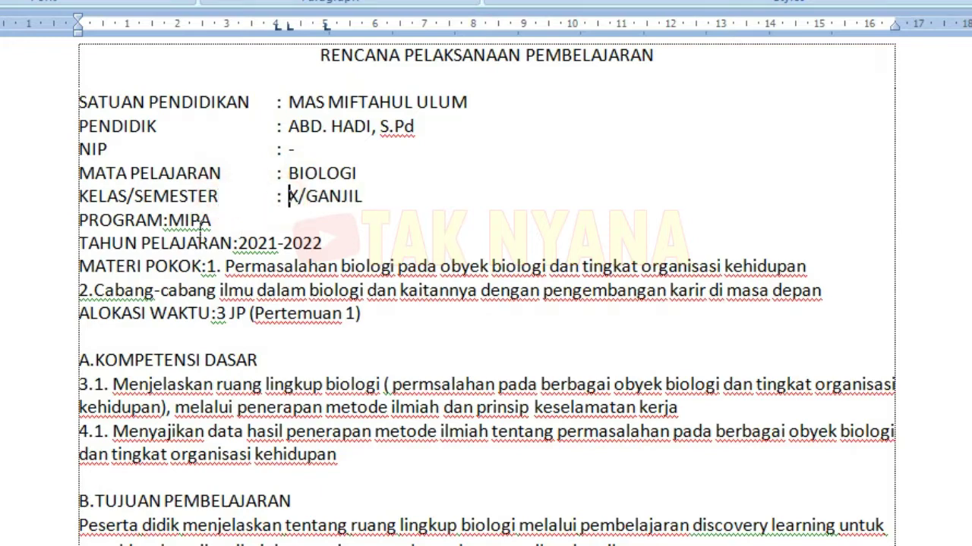
# Step: Align the colons and values of the PROGRAM and TAHUN PELAJARAN lines with the first two tab stops
pyautogui.click(165, 220)
pyautogui.press('Tab')
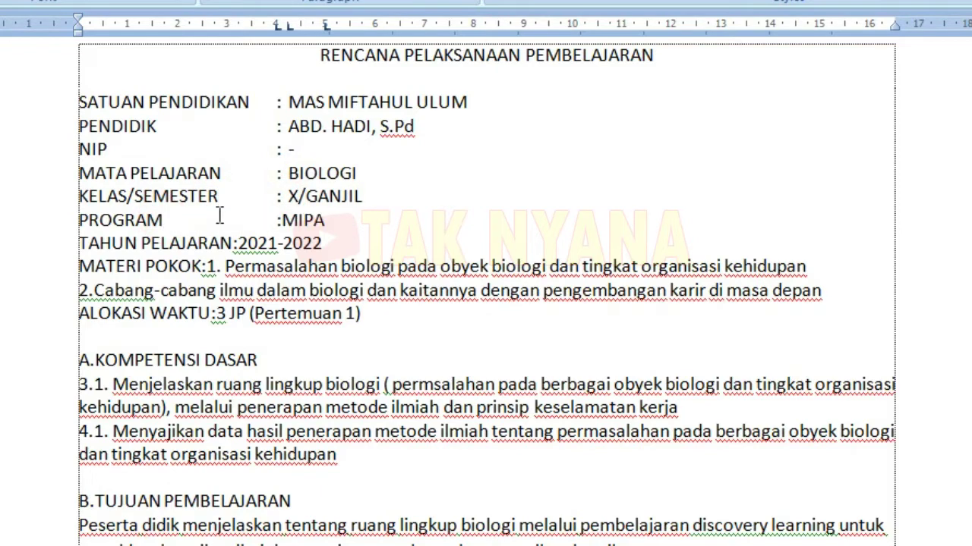
pyautogui.click(282, 220)
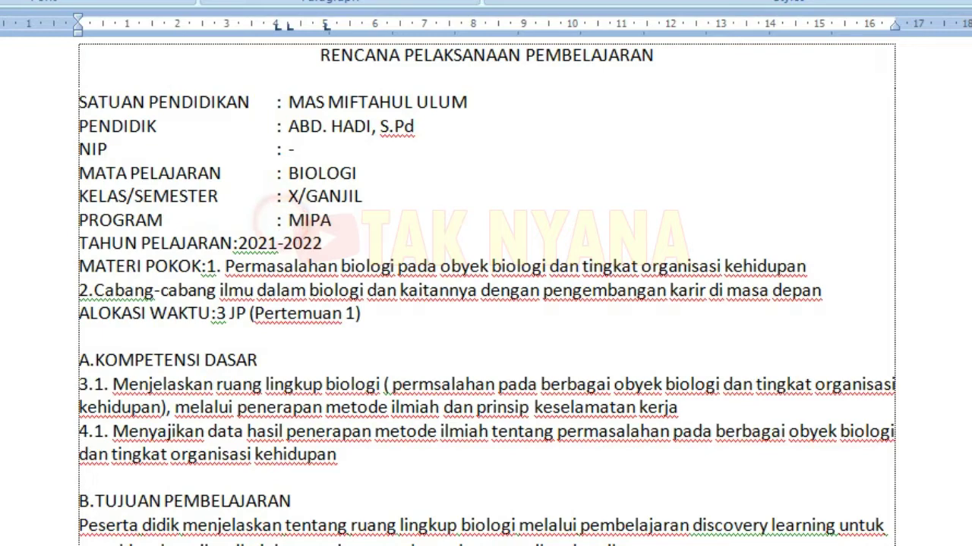
pyautogui.click(230, 243)
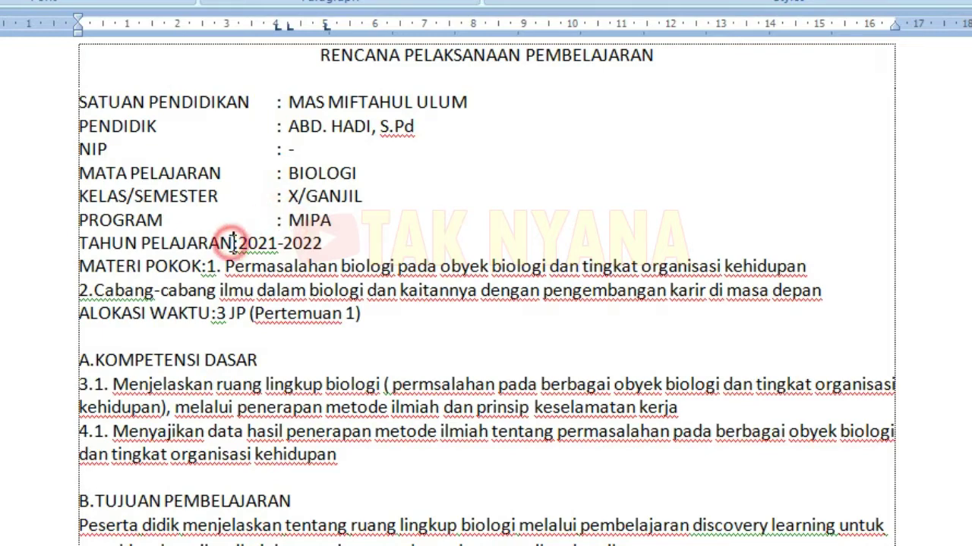
pyautogui.press('Tab')
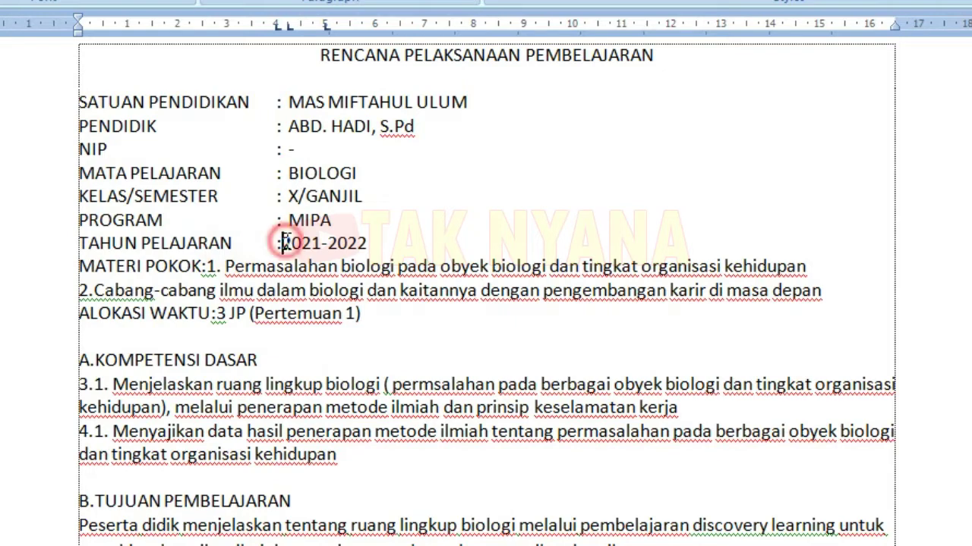
pyautogui.click(282, 243)
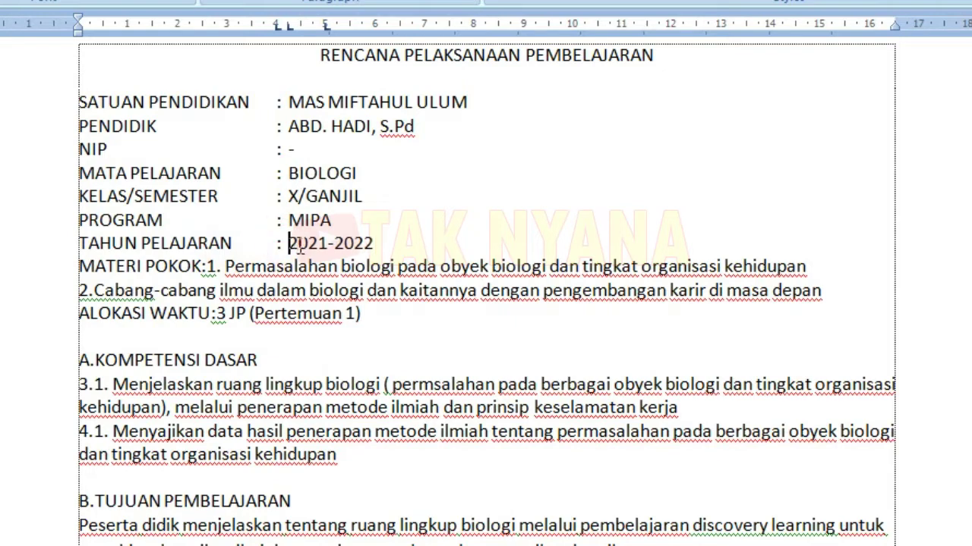
# Step: Align the MATERI POKOK colon and the number 1 with the first two tab stops, and the item's text with the third
pyautogui.click(202, 267)
pyautogui.press('Tab')
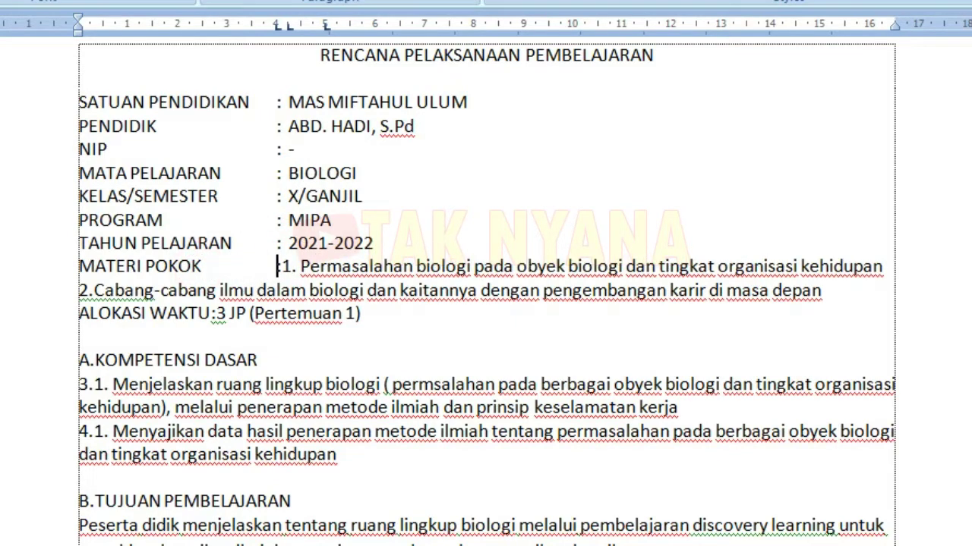
pyautogui.click(283, 267)
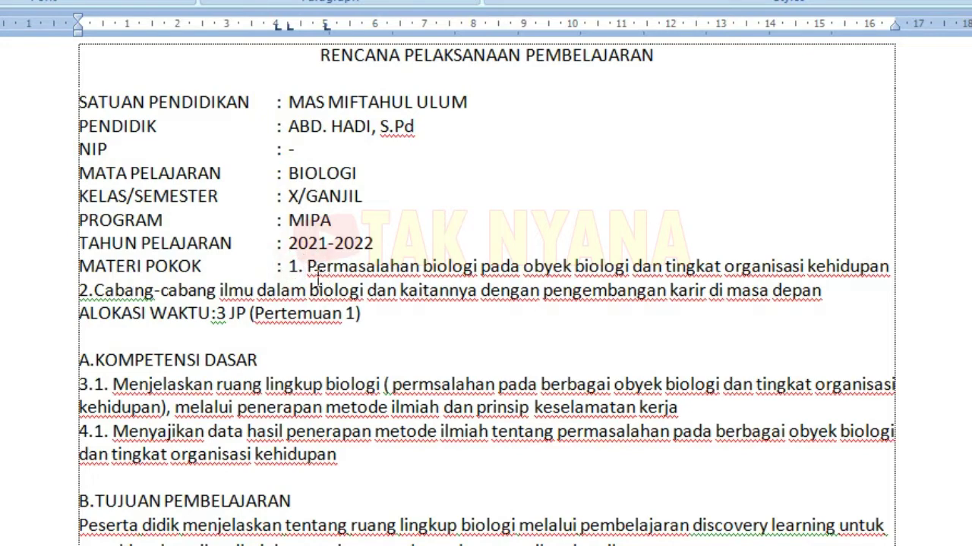
pyautogui.press('BackSpace')
pyautogui.press('Delete')
pyautogui.press('Tab')
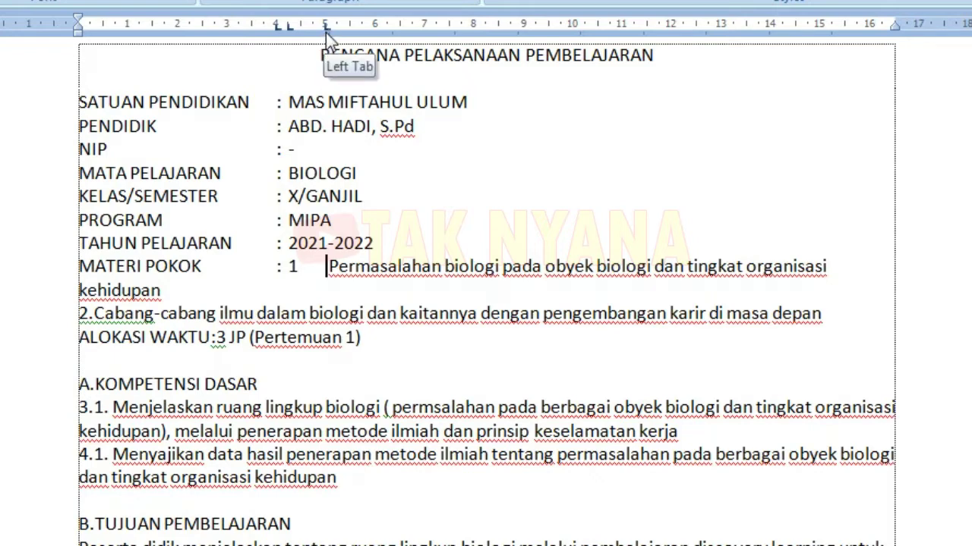
# Step: Align the number 2 under MATERI POKOK with the second tab stop and its text with the third
pyautogui.click(79, 315)
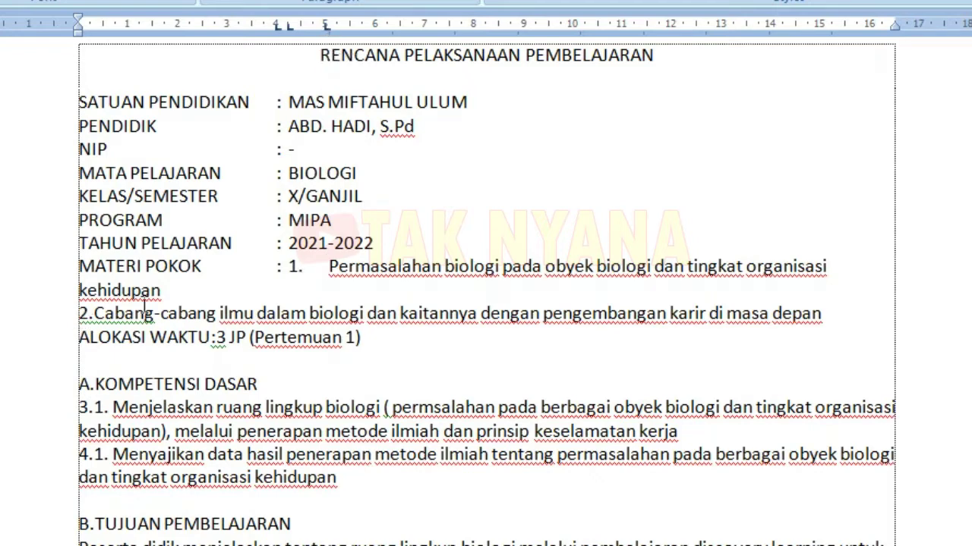
pyautogui.press('Tab')
pyautogui.press('Tab')
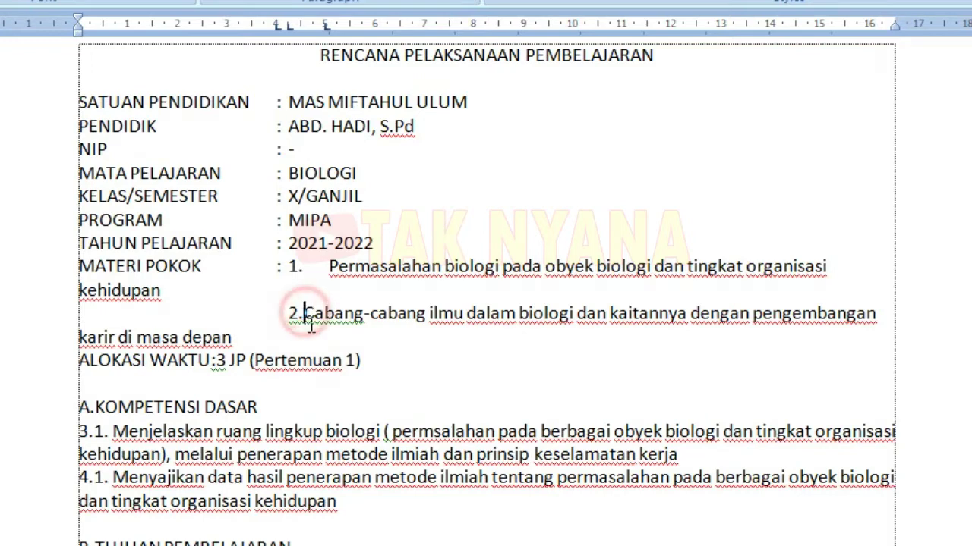
pyautogui.press('Tab')
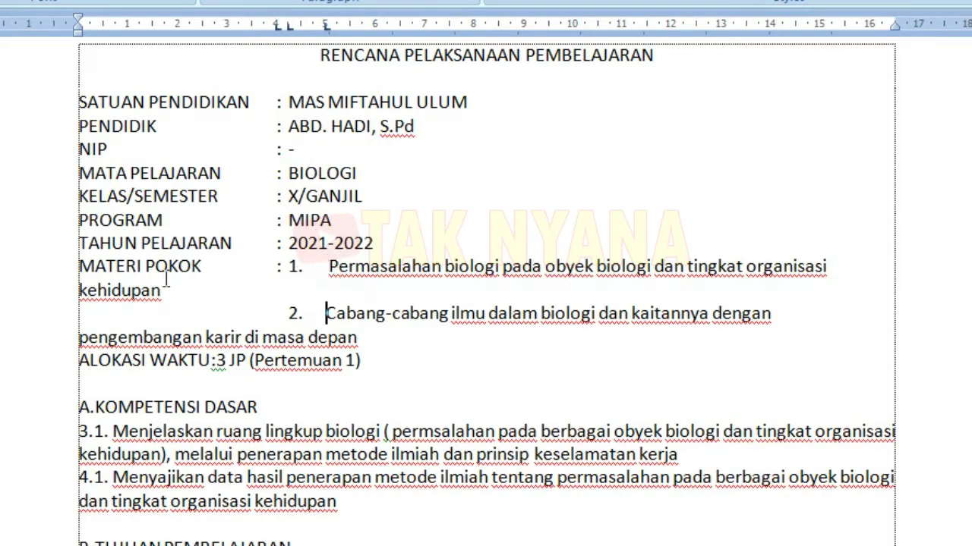
# Step: For both MATERI POKOK items, move the third tab stop to about 4.75 cm and set the hanging indent to the same position
pyautogui.moveTo(101, 266); pyautogui.dragTo(435, 343)
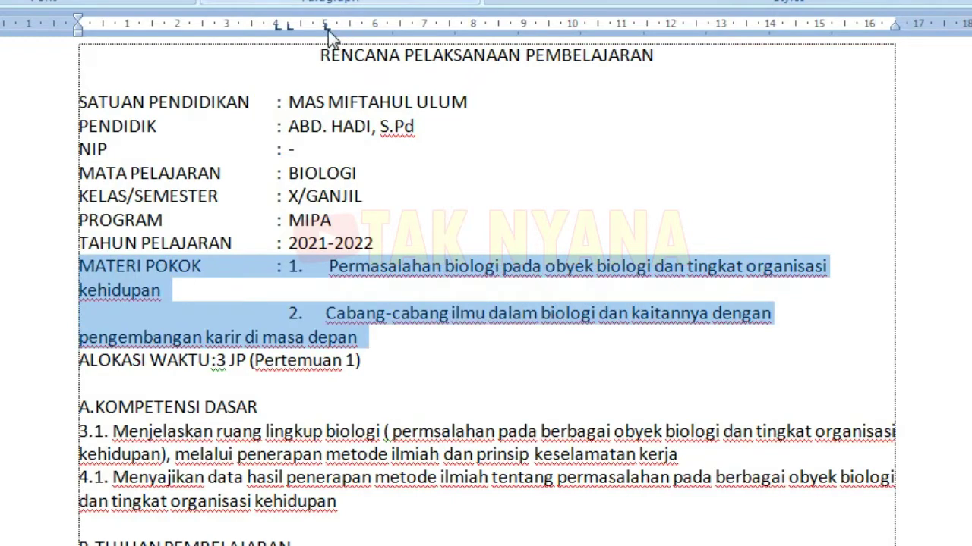
pyautogui.moveTo(325, 26); pyautogui.dragTo(316, 29)
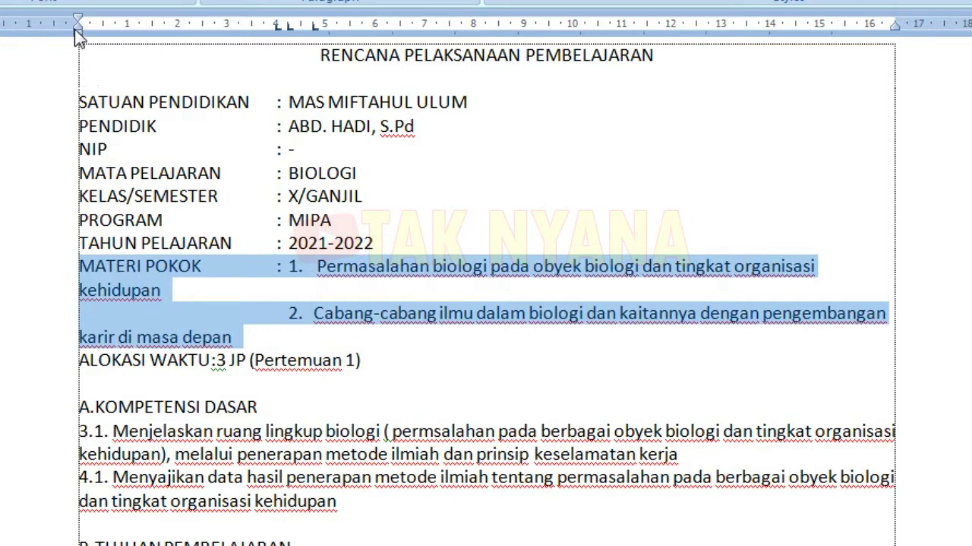
pyautogui.moveTo(77, 30); pyautogui.dragTo(238, 56)
pyautogui.moveTo(301, 59); pyautogui.dragTo(311, 58)
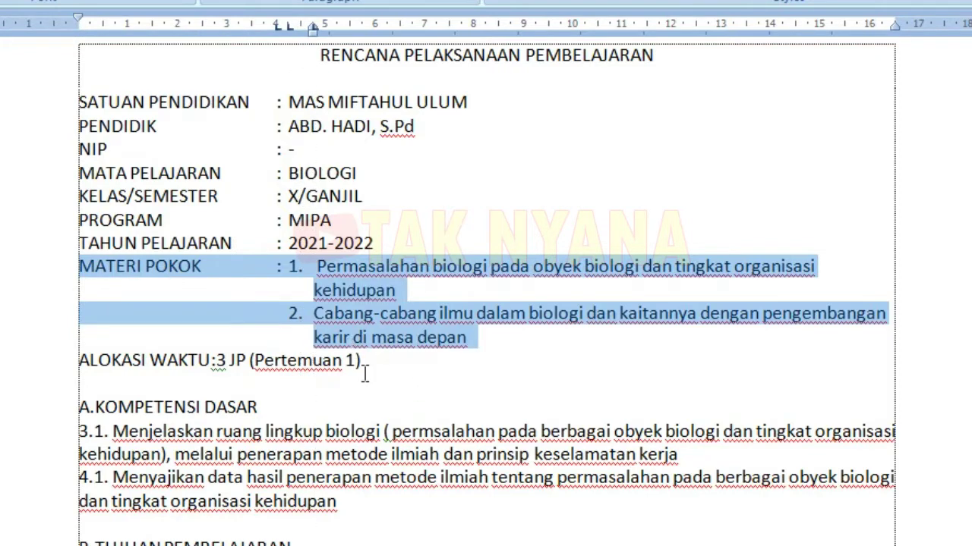
# Step: Remove the extra space before "Permasalahan" in the first MATERI POKOK item
pyautogui.click(319, 263)
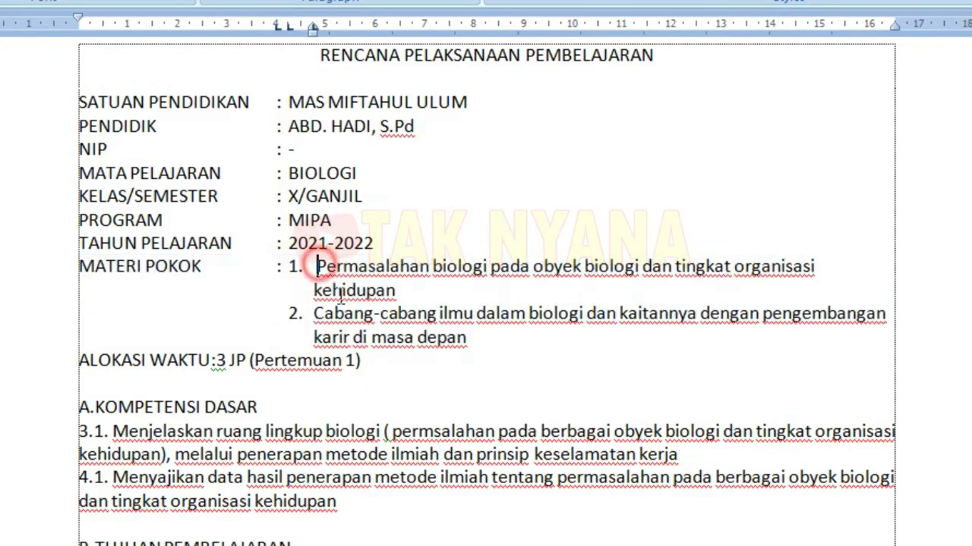
pyautogui.press('BackSpace')
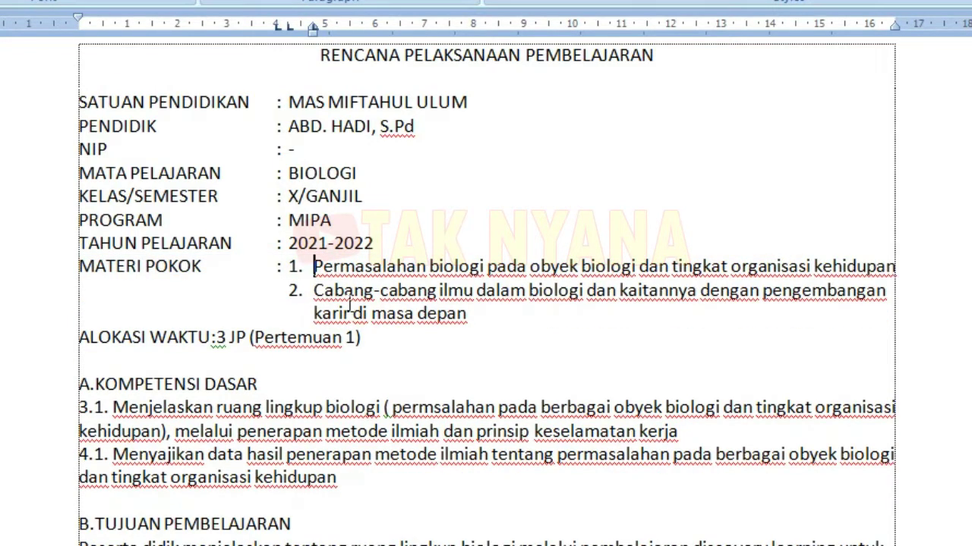
pyautogui.click(319, 314)
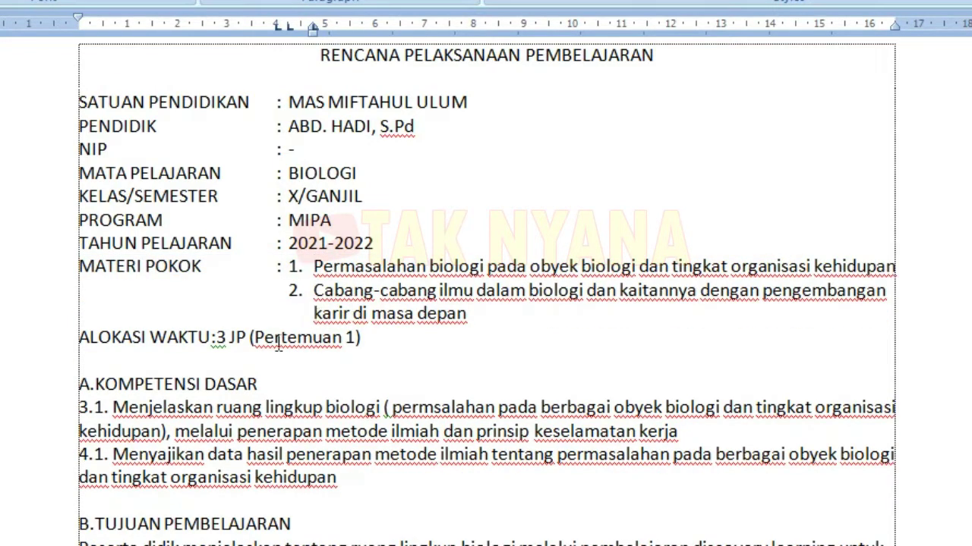
# Step: Align the ALOKASI WAKTU colon with the first tab stop and its value with the second
pyautogui.click(213, 339)
pyautogui.press('Tab')
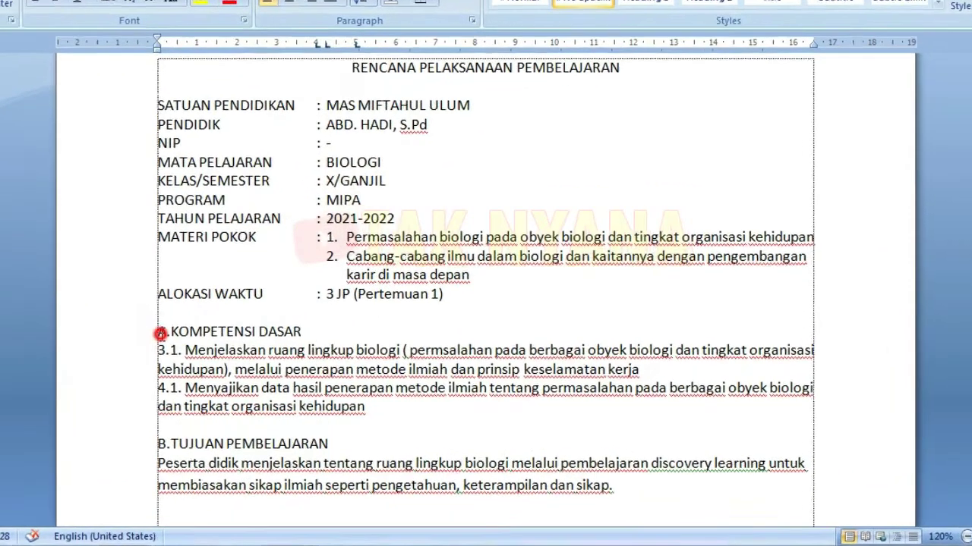
# Step: Set left tab stops at about 0.5 cm and 1.5 cm for all of sections A and B
pyautogui.moveTo(224, 344); pyautogui.dragTo(329, 468)
pyautogui.moveTo(276, 490); pyautogui.dragTo(623, 512)
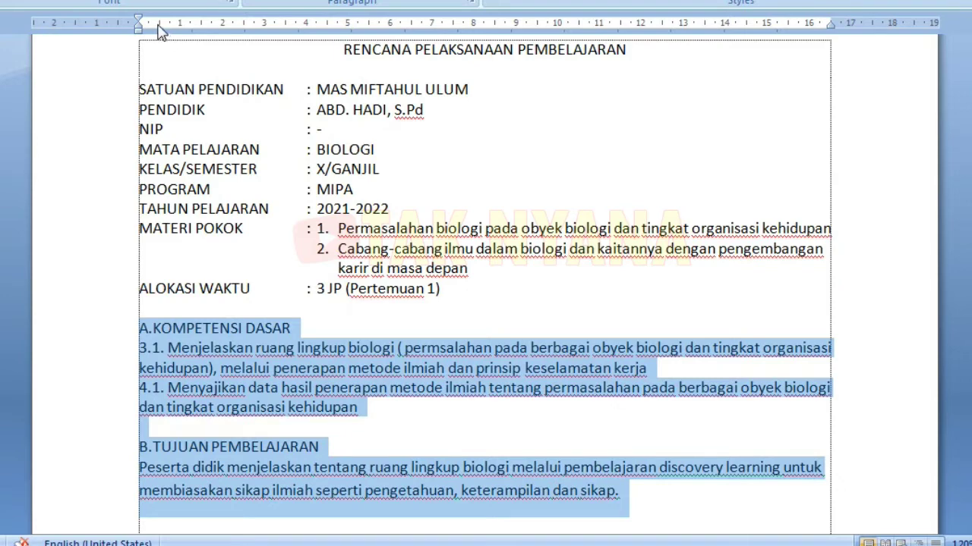
pyautogui.click(160, 25)
pyautogui.click(202, 24)
# Step: Align the KOMPETENSI DASAR title and the number 3.1 with the first tab stop, and item 3.1's text with the second
pyautogui.click(197, 347)
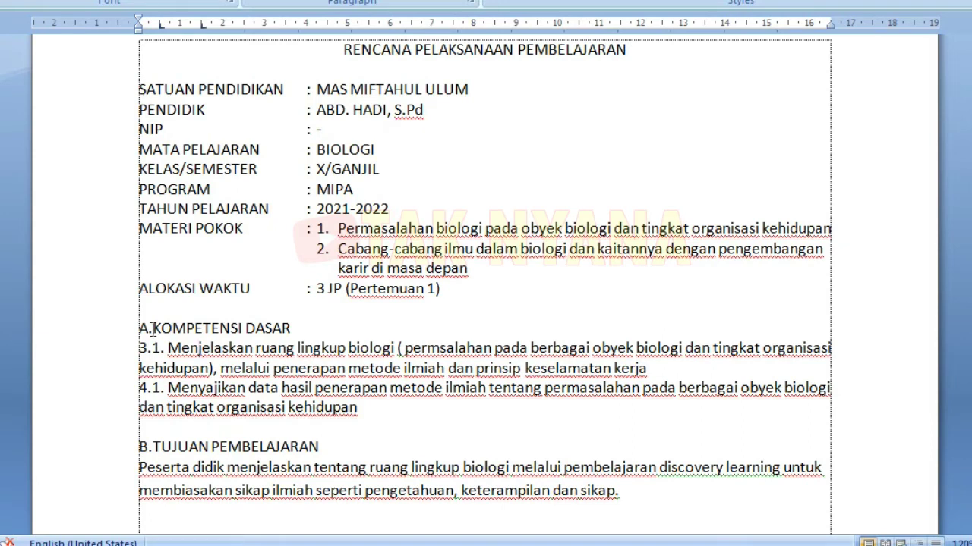
pyautogui.press('Up')
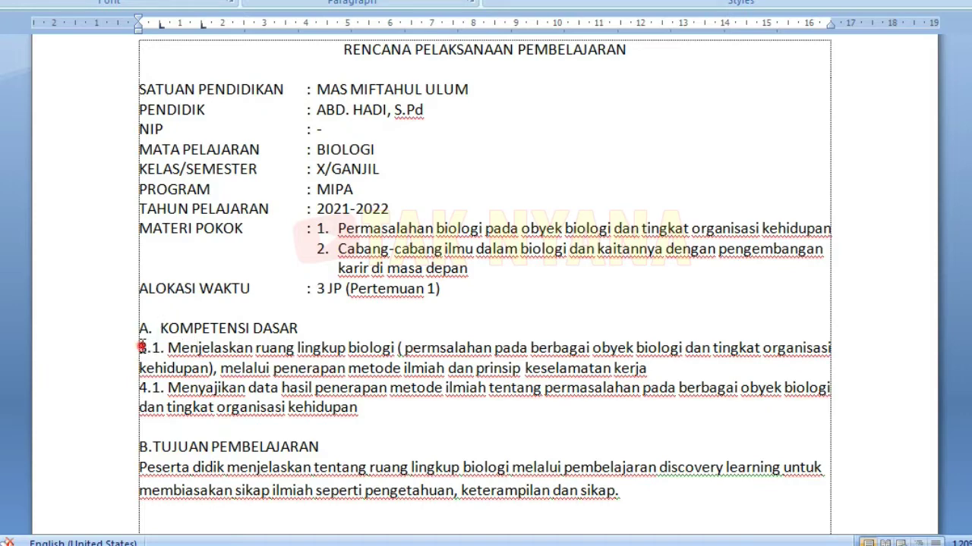
pyautogui.click(142, 347)
pyautogui.press('Tab')
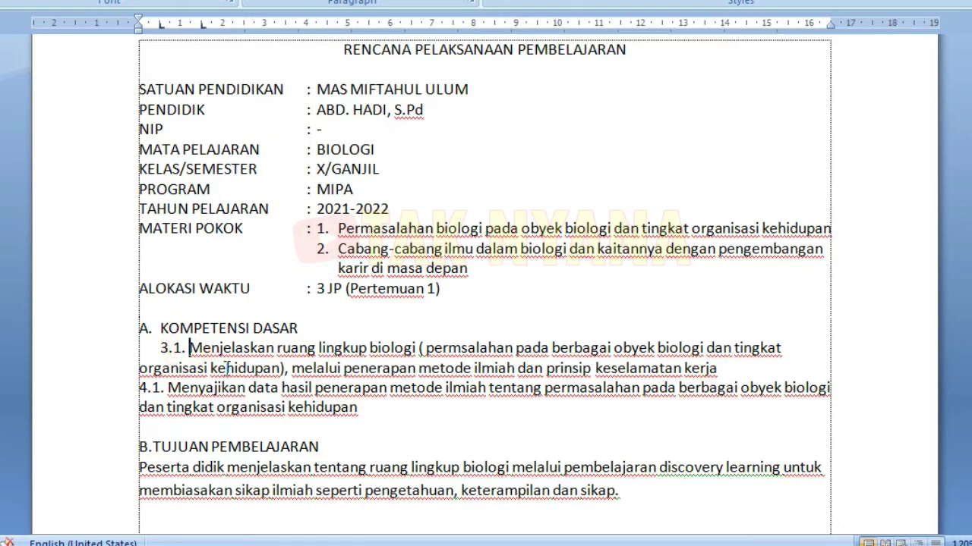
pyautogui.press('Tab')
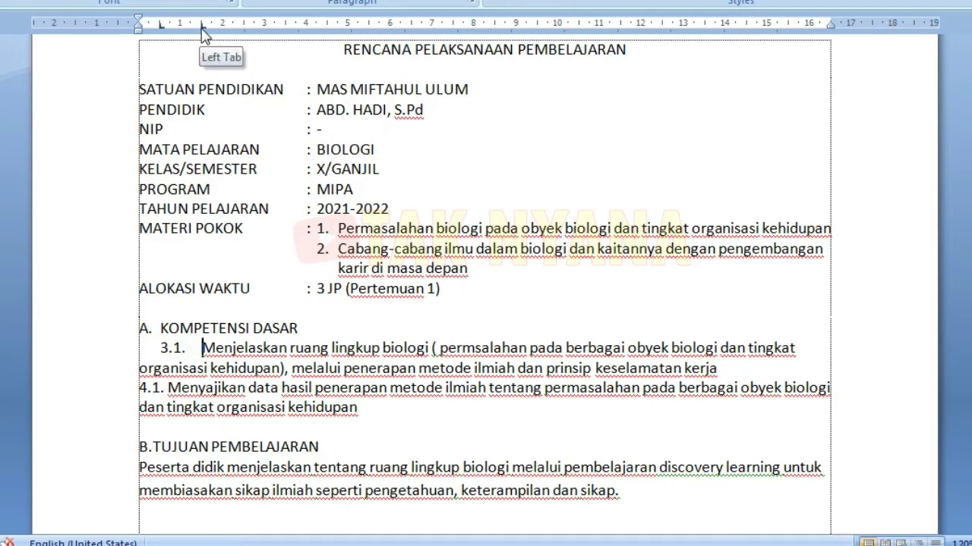
# Step: Align the number 4.1 with the first tab stop and its text with the second
pyautogui.click(141, 388)
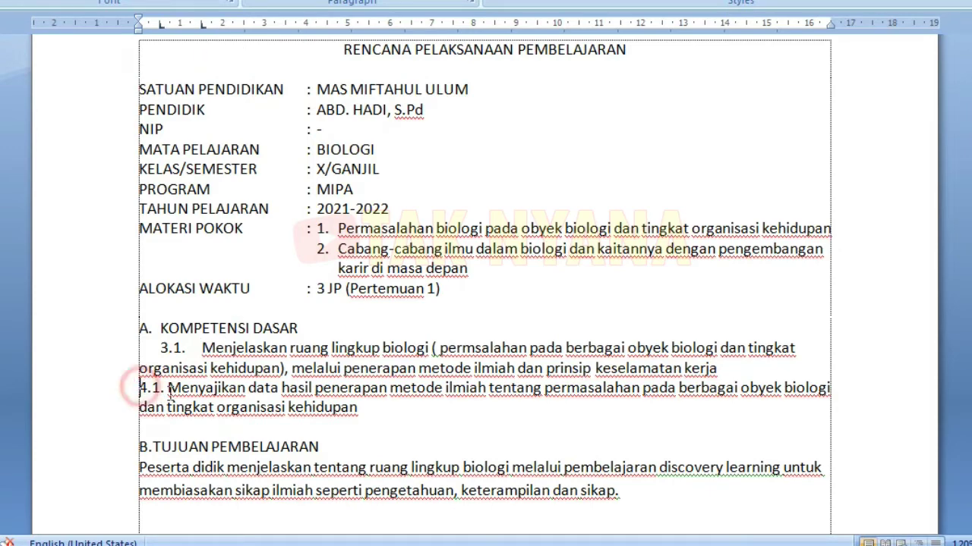
pyautogui.press('Tab')
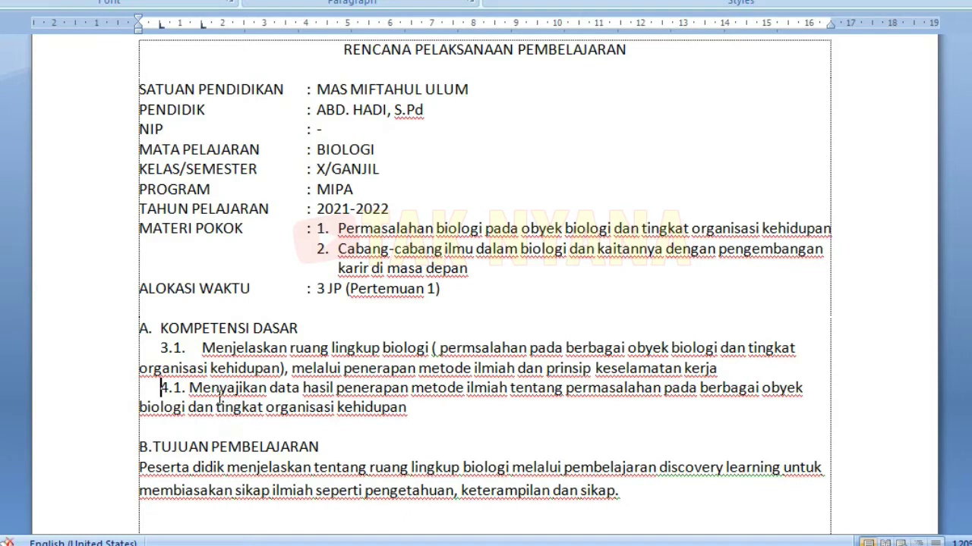
pyautogui.click(190, 388)
pyautogui.press('Tab')
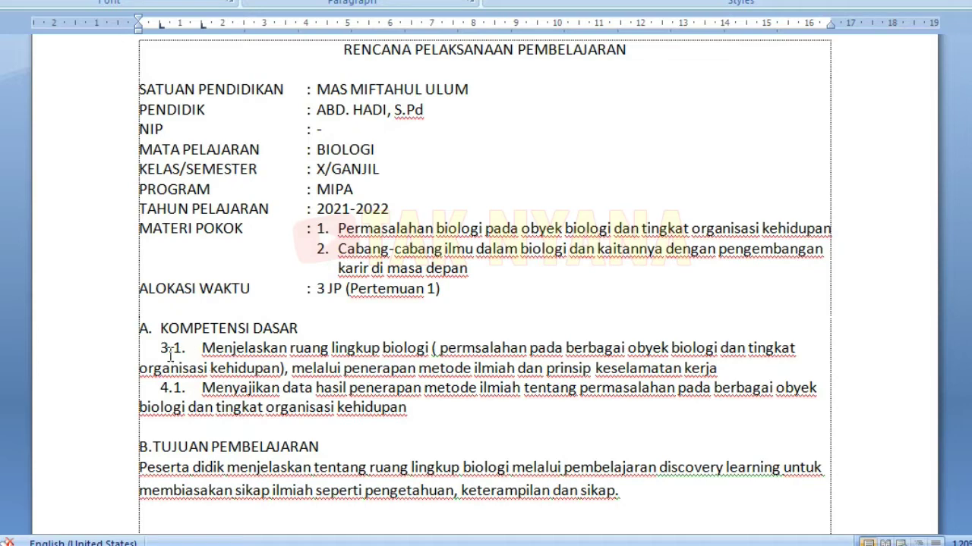
# Step: Set the hanging indent of items 3.1 and 4.1 to about 1.5 cm, at the second tab stop
pyautogui.moveTo(158, 347); pyautogui.dragTo(296, 407)
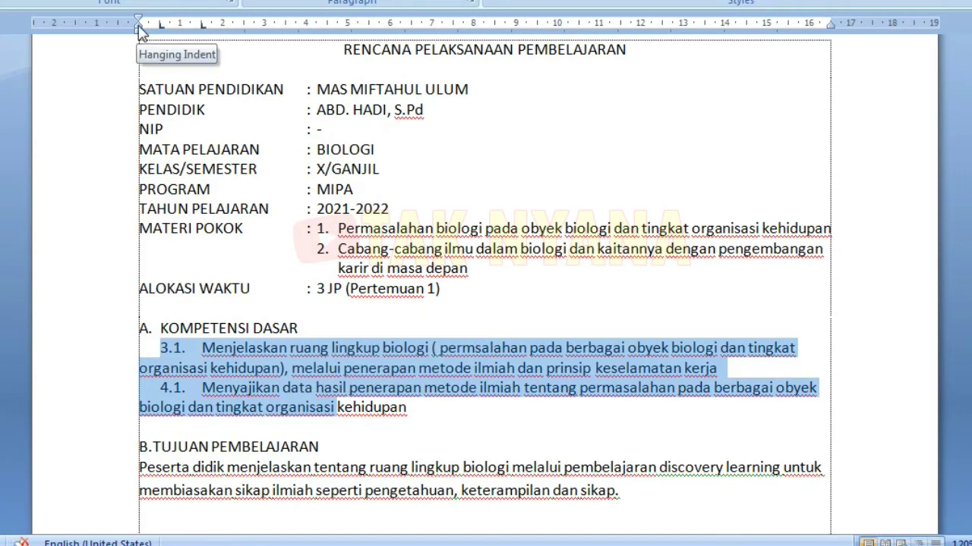
pyautogui.moveTo(139, 27); pyautogui.dragTo(202, 35)
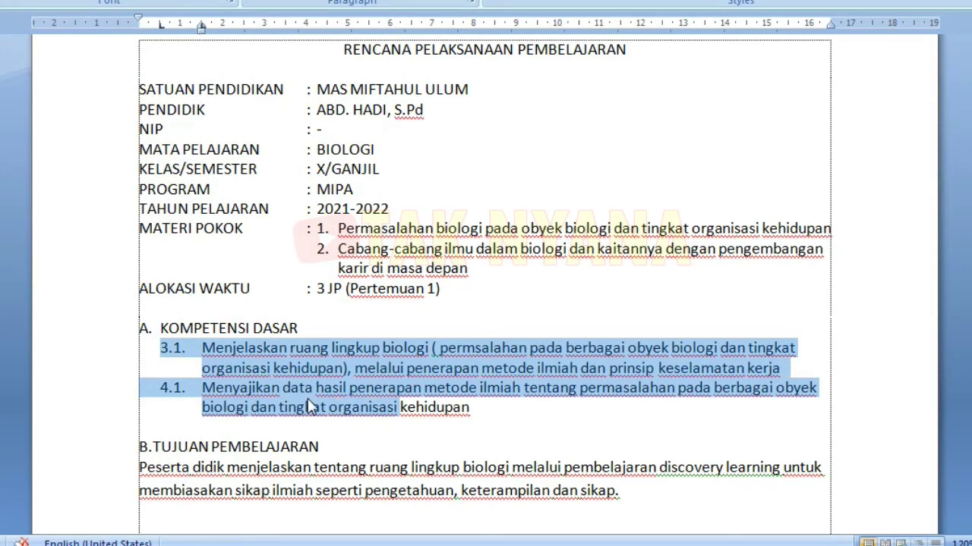
pyautogui.click(226, 369)
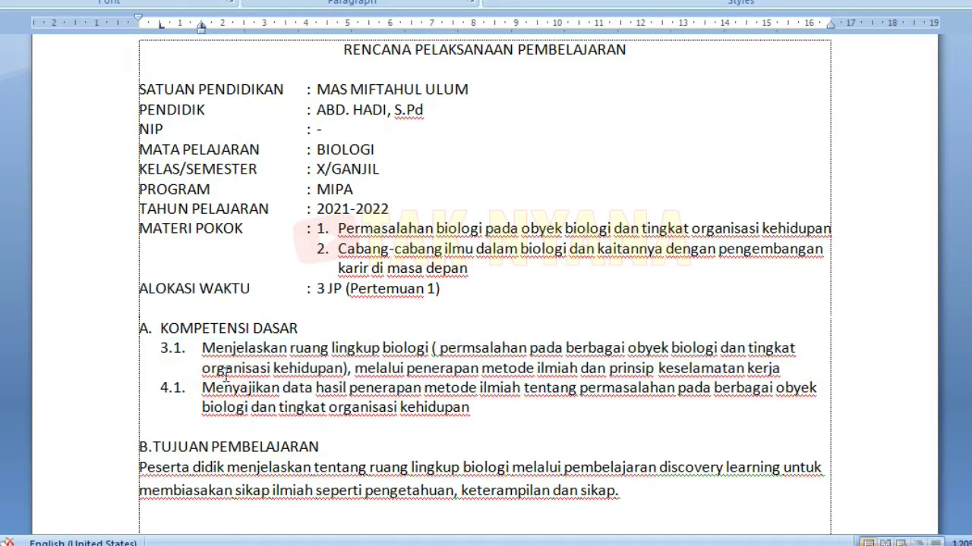
# Step: Align the TUJUAN PEMBELAJARAN title after the letter B with the first tab stop
pyautogui.scroll(-1, 225, 376)
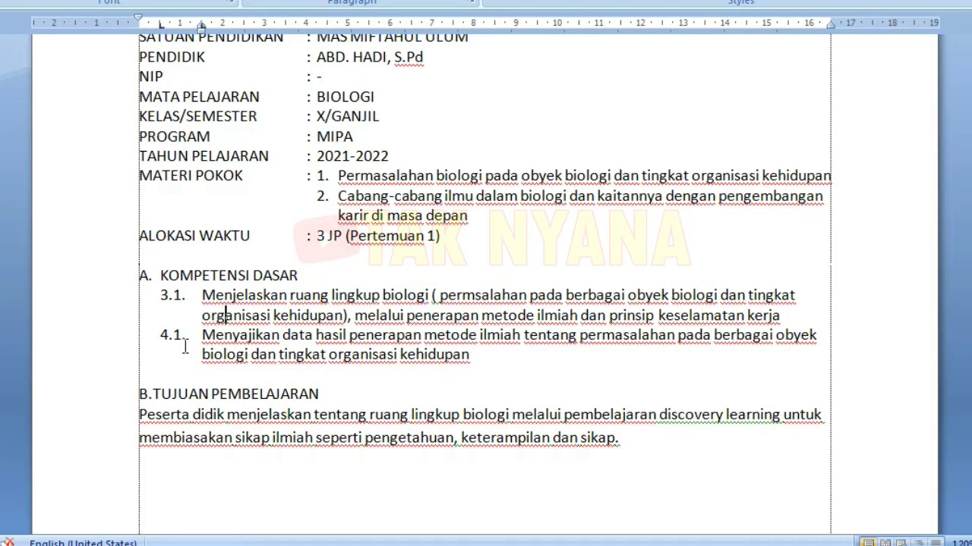
pyautogui.click(153, 394)
pyautogui.press('Tab')
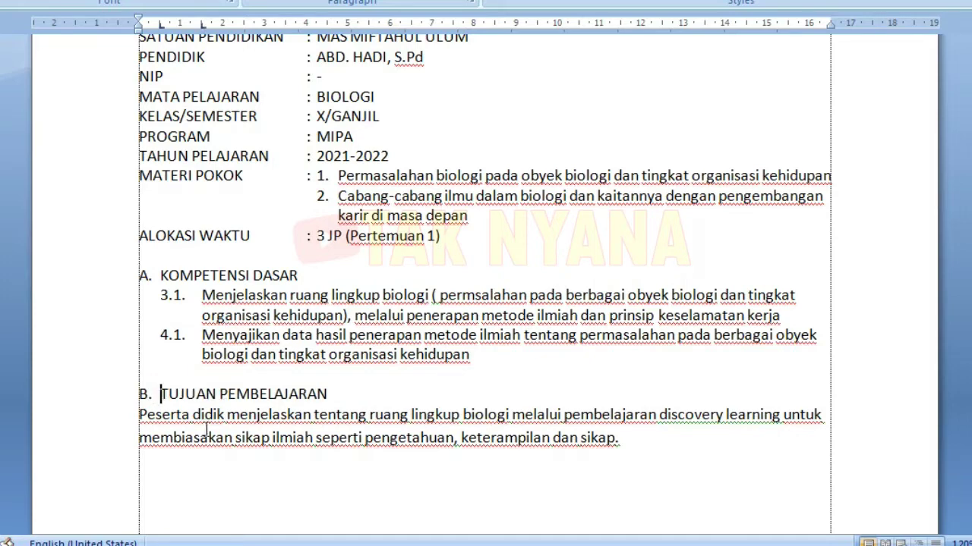
# Step: Start the paragraph under TUJUAN PEMBELAJARAN at the first tab stop and set its hanging indent to about 0.5 cm
pyautogui.click(139, 414)
pyautogui.press('Tab')
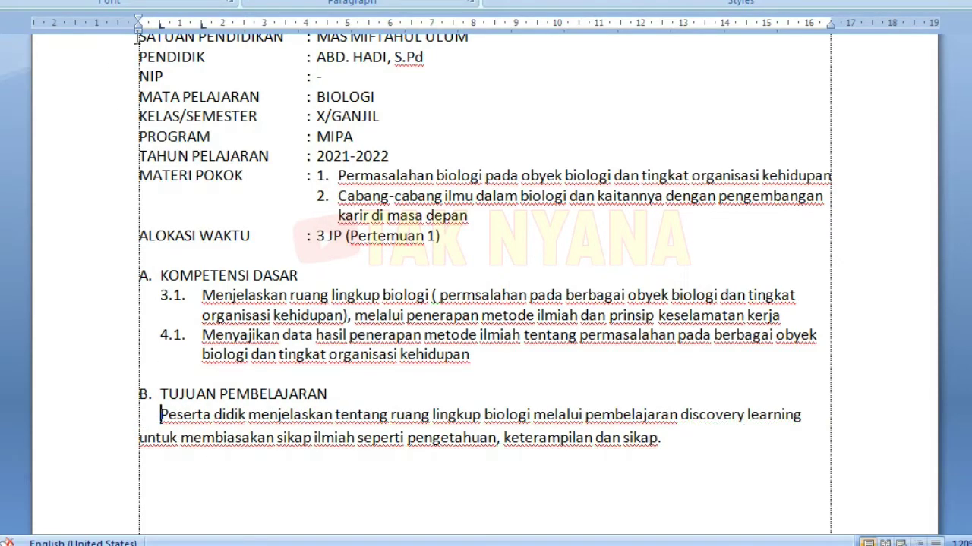
pyautogui.moveTo(138, 25); pyautogui.dragTo(159, 38)
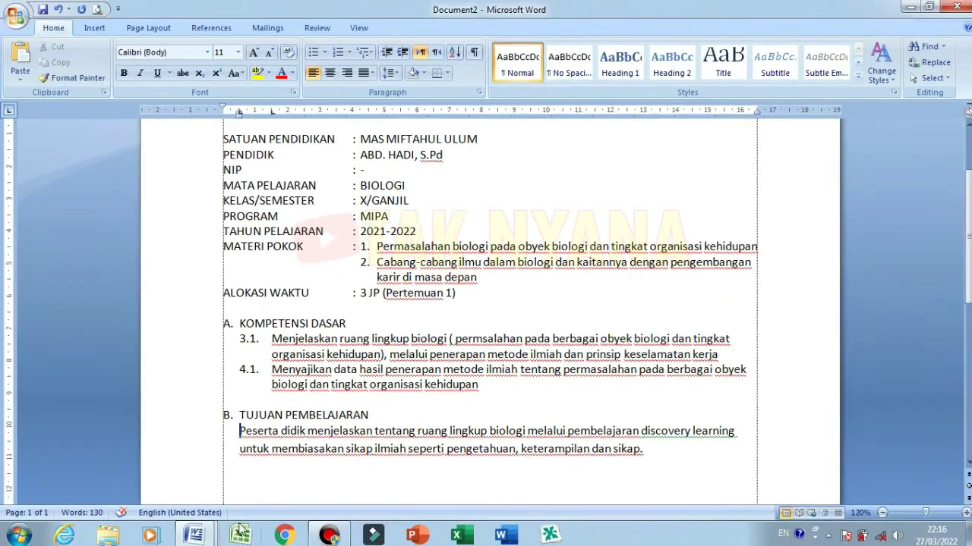
# Step: Compare the finished layout of Document2 with Document1, checking the colons, numbering and indents of both lesson plans
pyautogui.moveTo(196, 536)
pyautogui.click(154, 467)
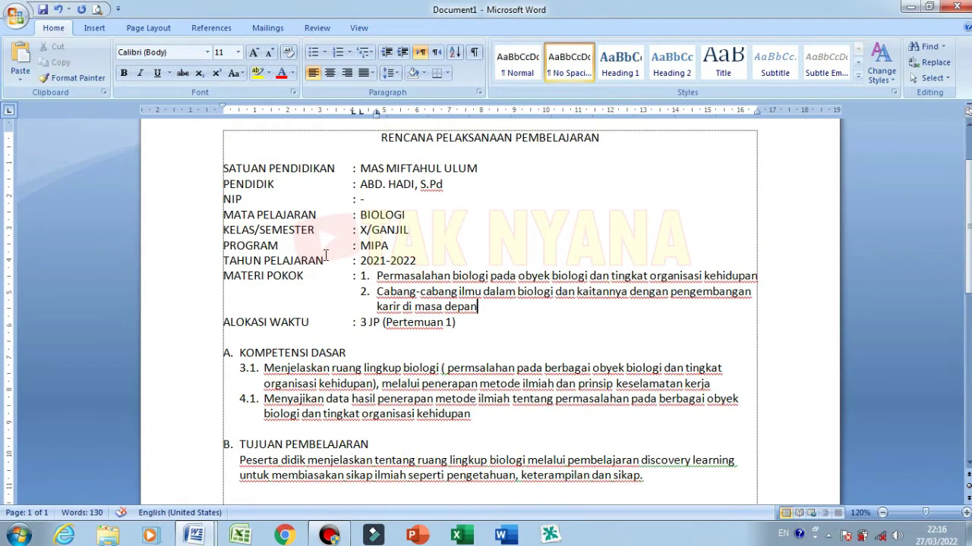
pyautogui.moveTo(196, 535)
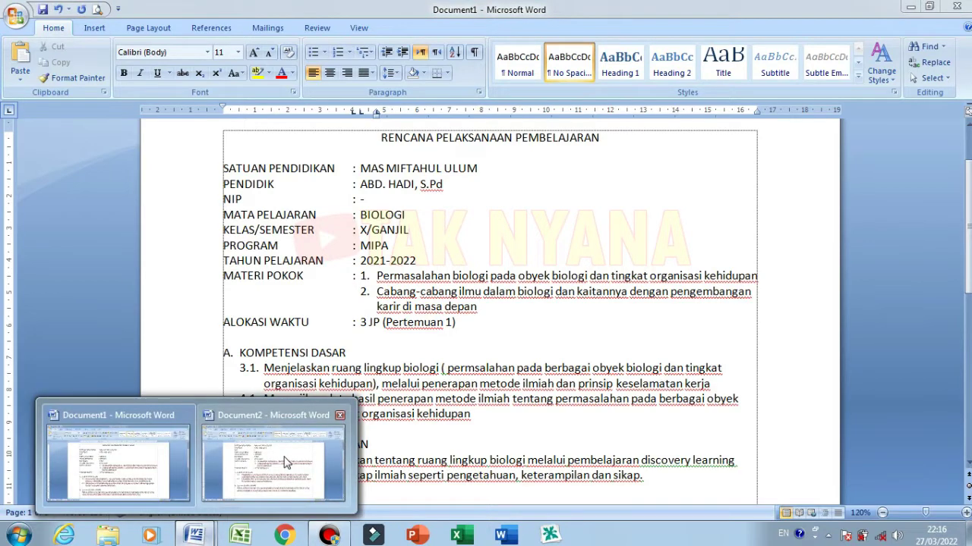
pyautogui.click(286, 463)
pyautogui.scroll(3, 575, 290)
pyautogui.scroll(-1, 575, 292)
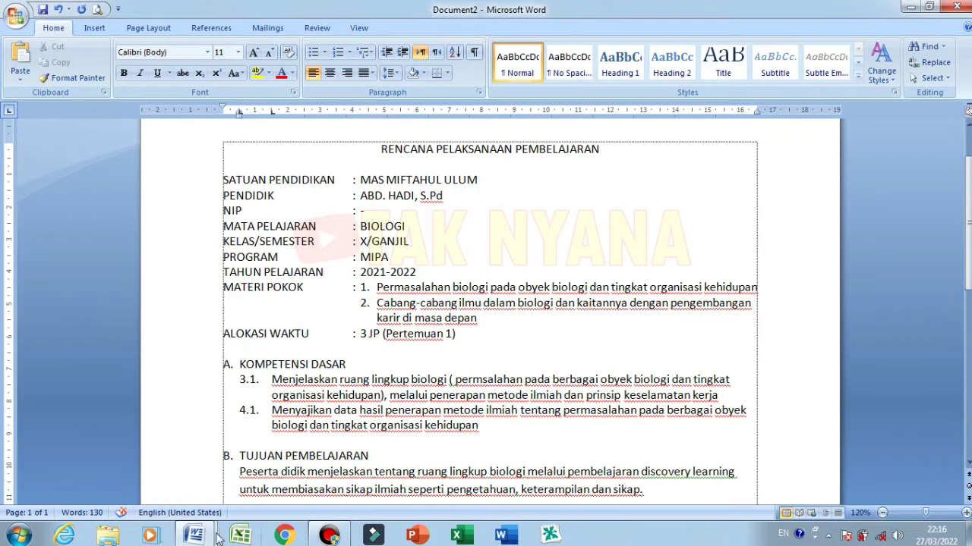
pyautogui.moveTo(197, 534)
pyautogui.click(135, 474)
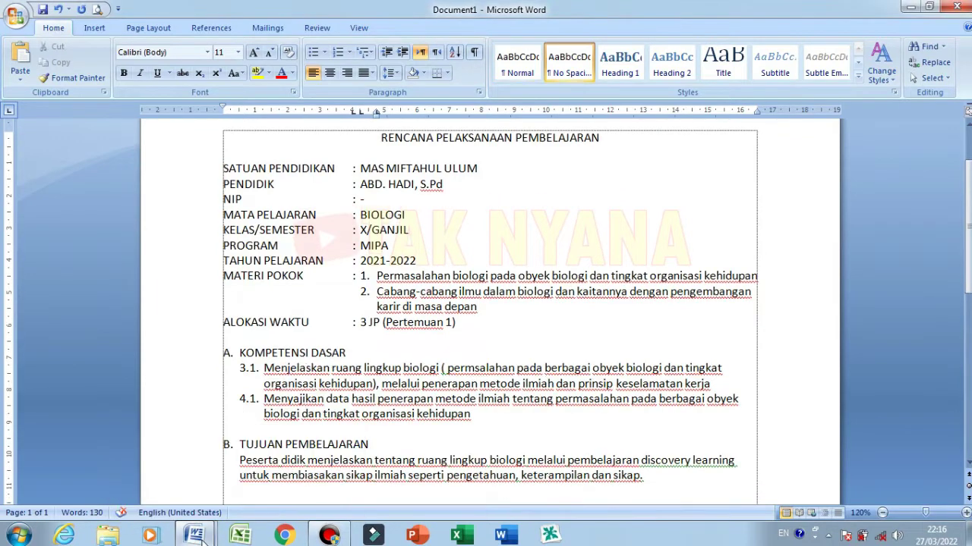
pyautogui.click(311, 477)
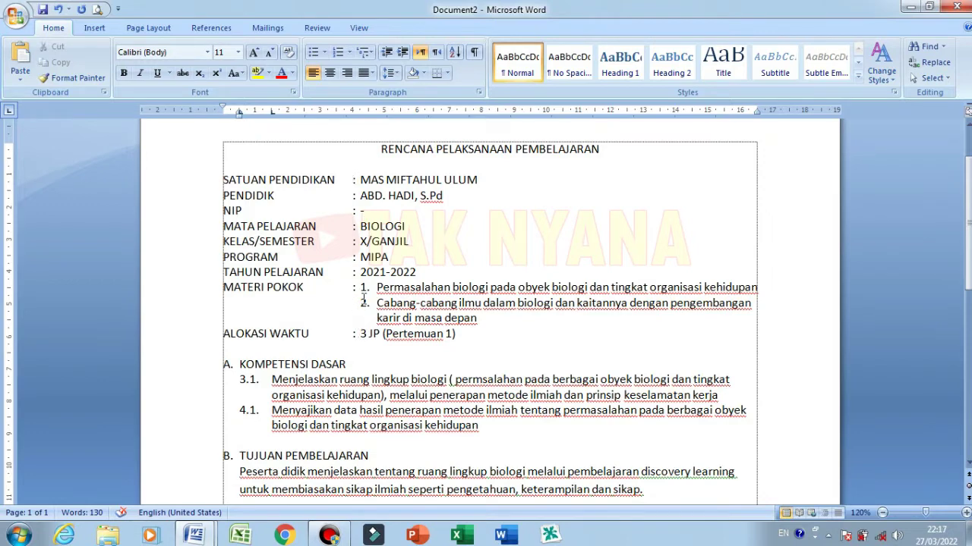
pyautogui.scroll(-1, 359, 316)
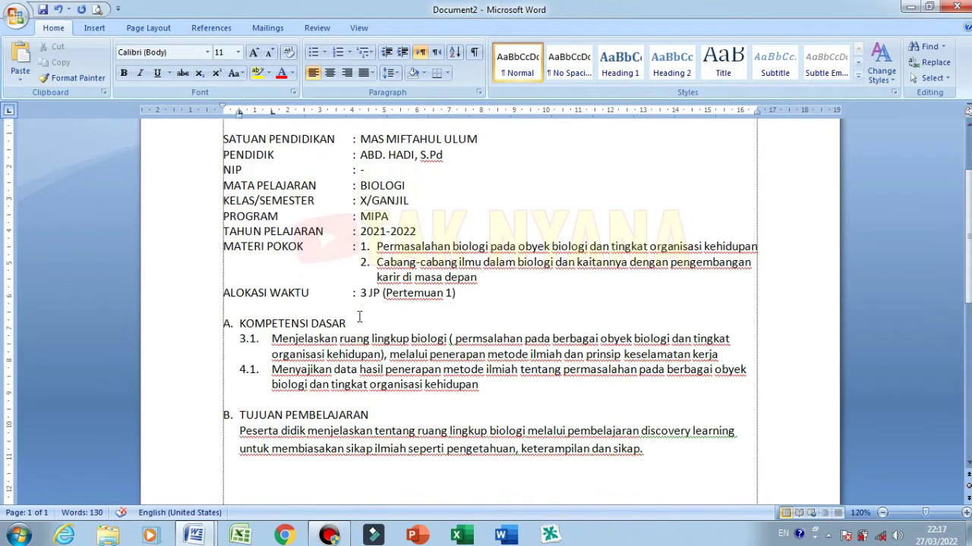